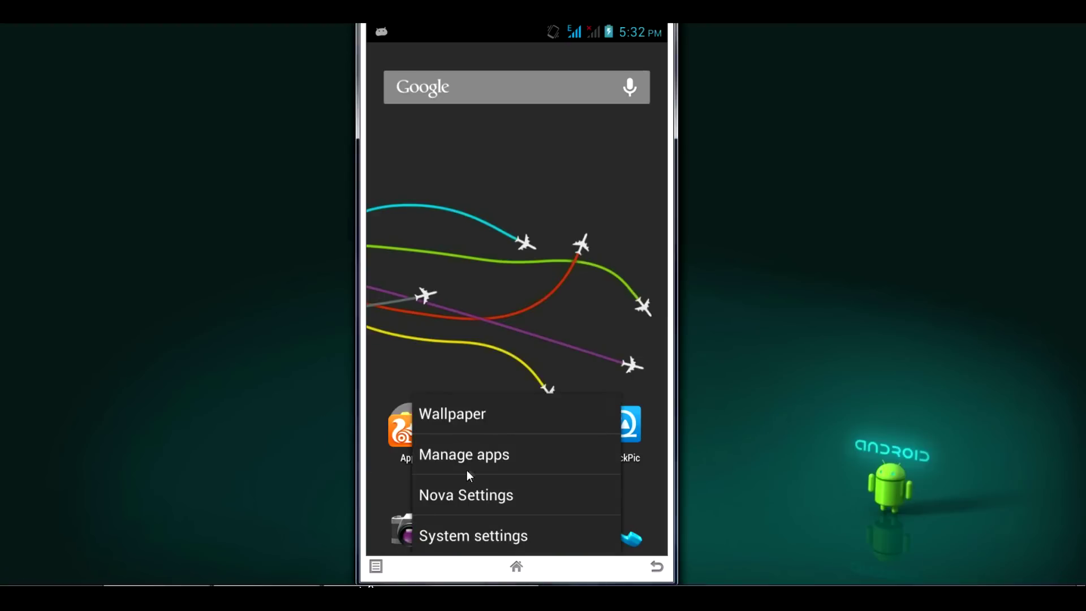
# Step: Check File Manager's App info, then scroll the Downloaded apps list down toward Gmail
pyautogui.press('Escape')
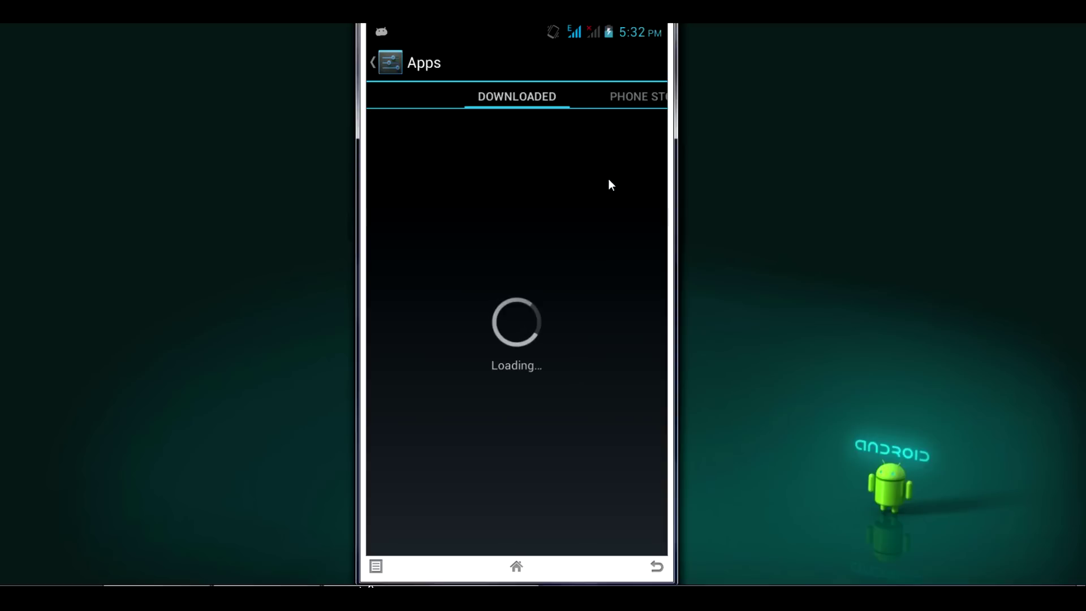
pyautogui.scroll(-1, 528, 308)
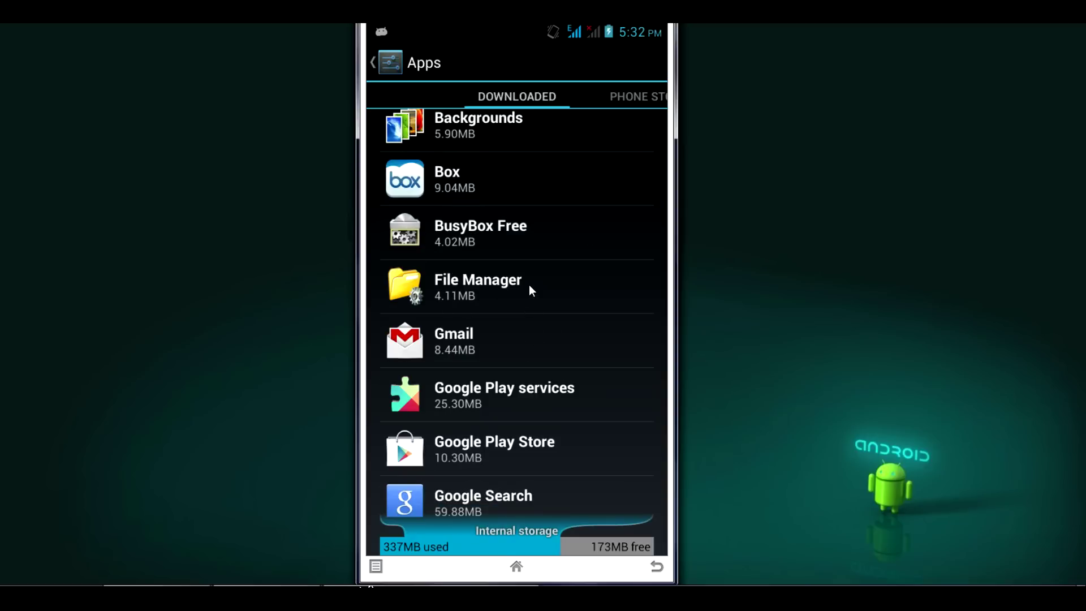
pyautogui.click(611, 265)
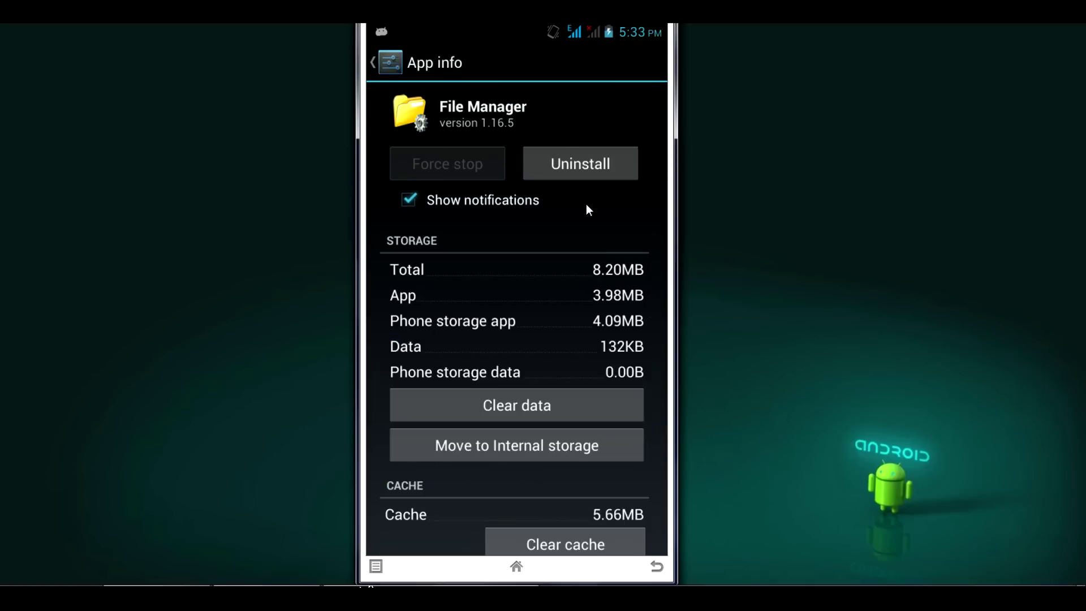
pyautogui.press('Escape')
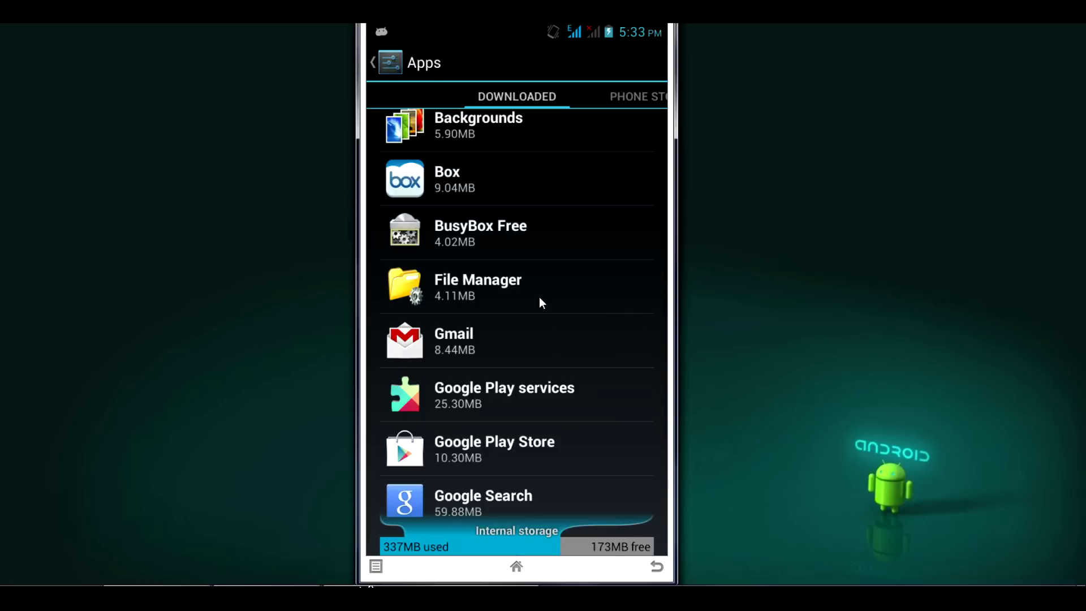
pyautogui.scroll(-3, 535, 264)
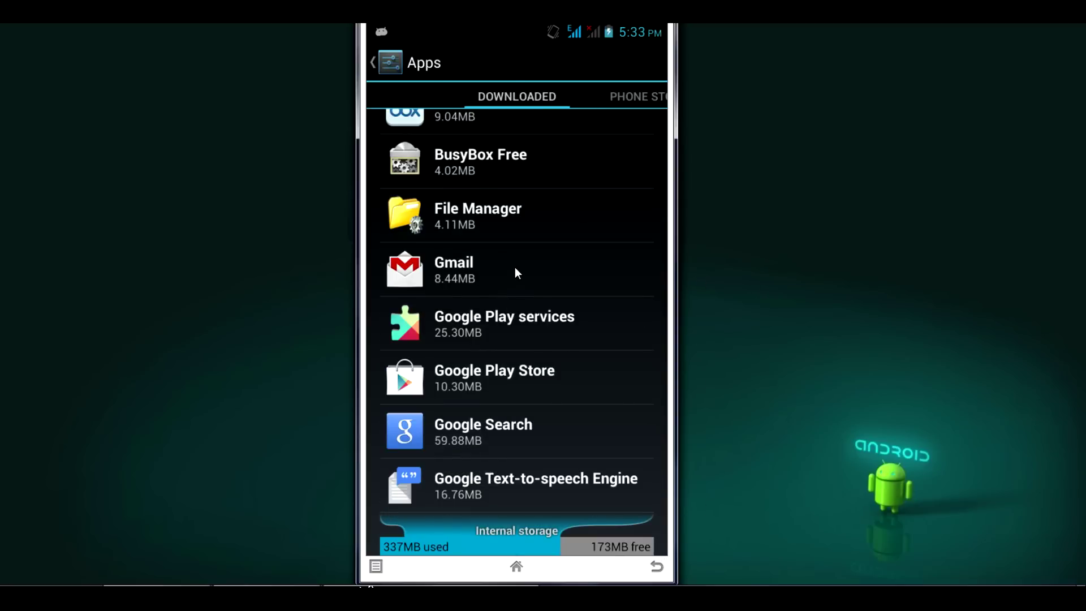
# Step: Review Gmail's and Hangouts' (23.12MB) app details, then return to the home screen
pyautogui.click(571, 263)
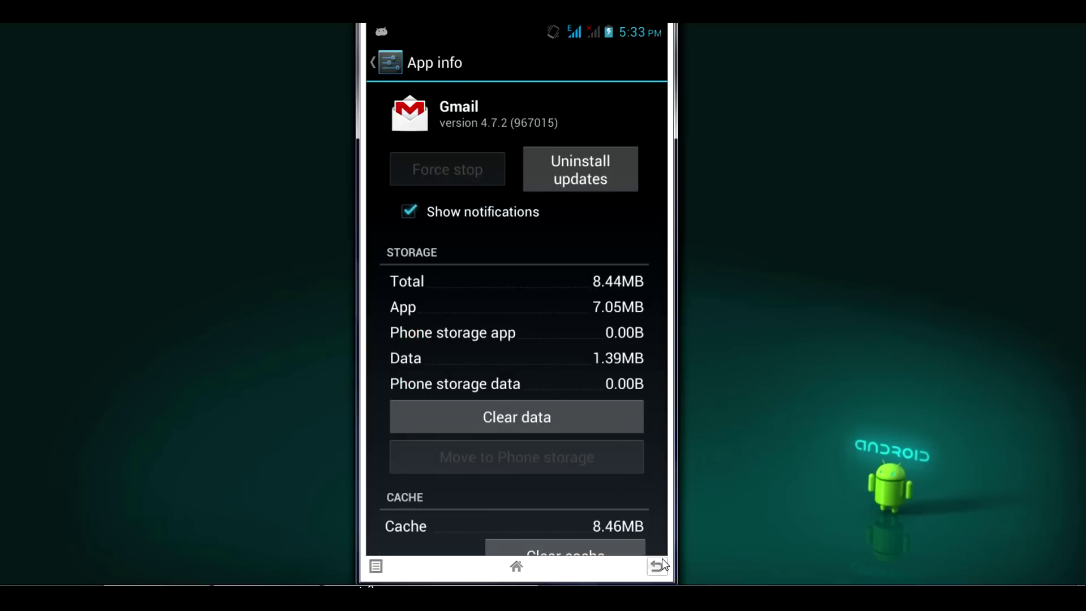
pyautogui.press('Escape')
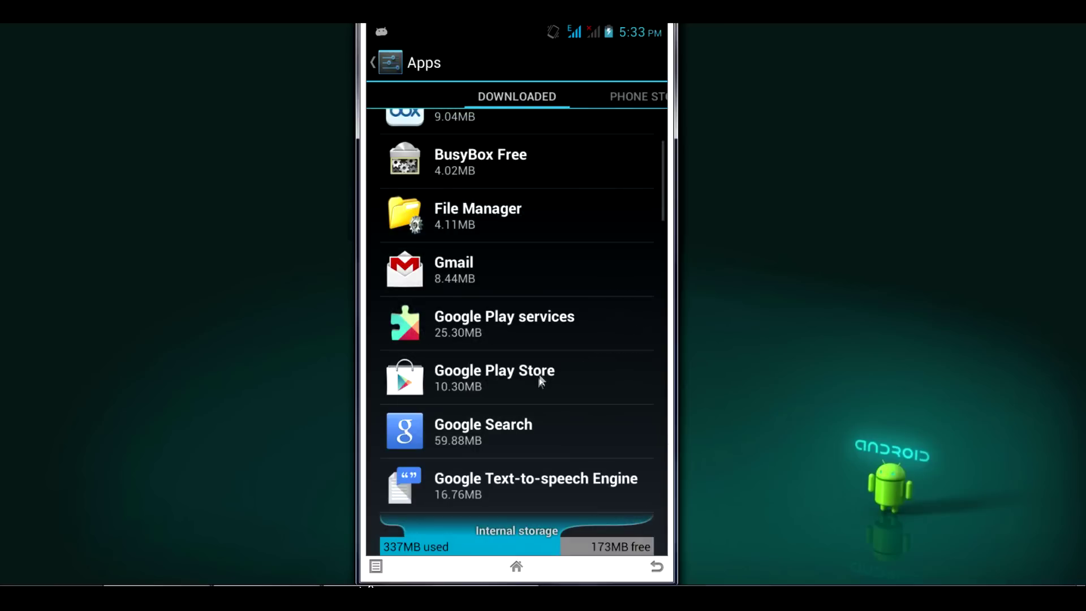
pyautogui.moveTo(529, 277); pyautogui.dragTo(528, 189)
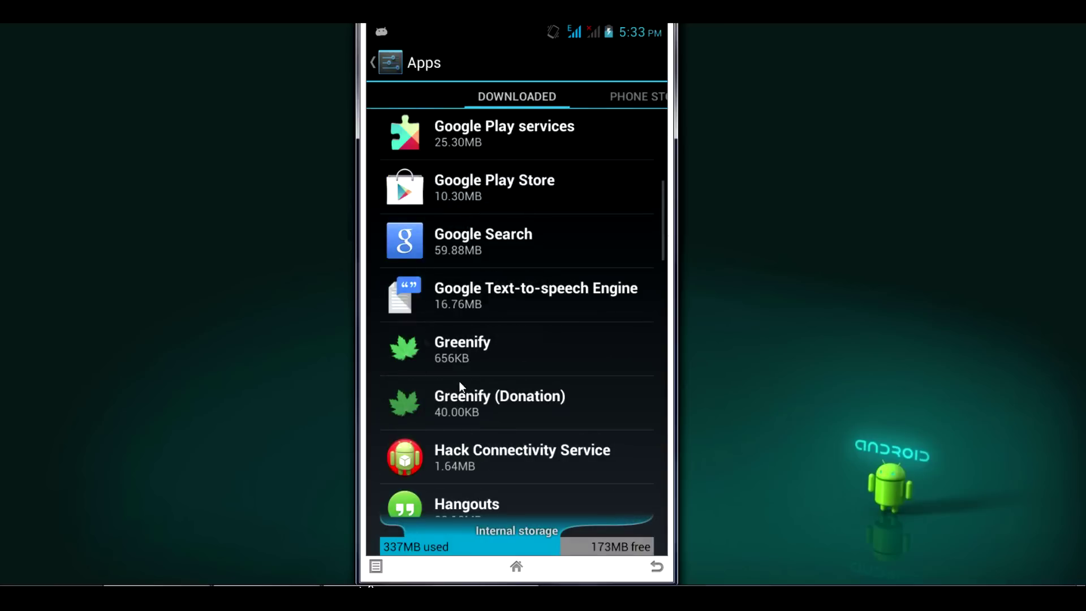
pyautogui.click(503, 491)
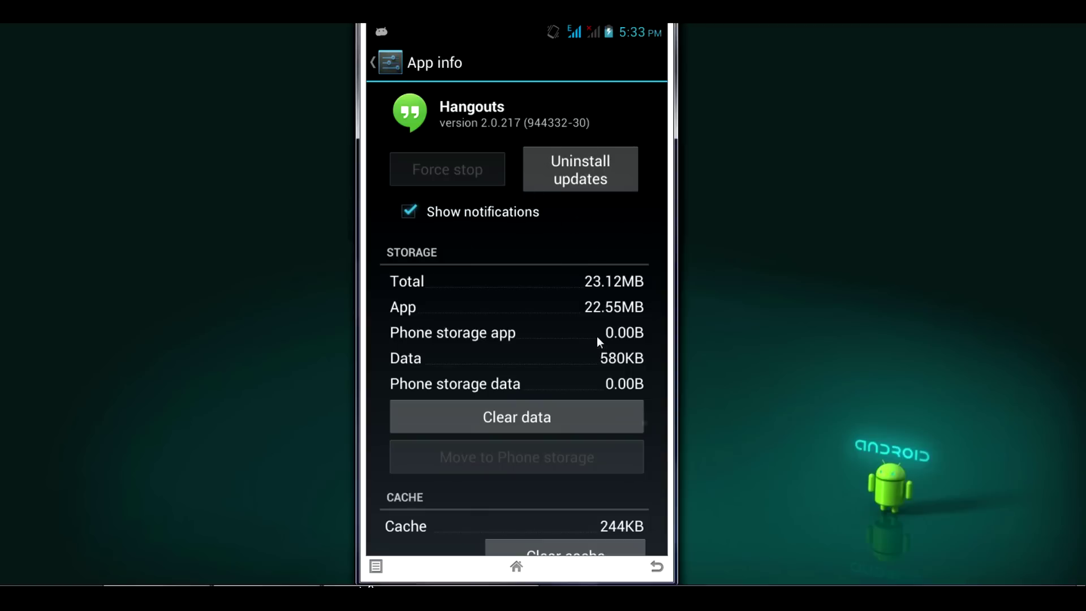
pyautogui.click(657, 565)
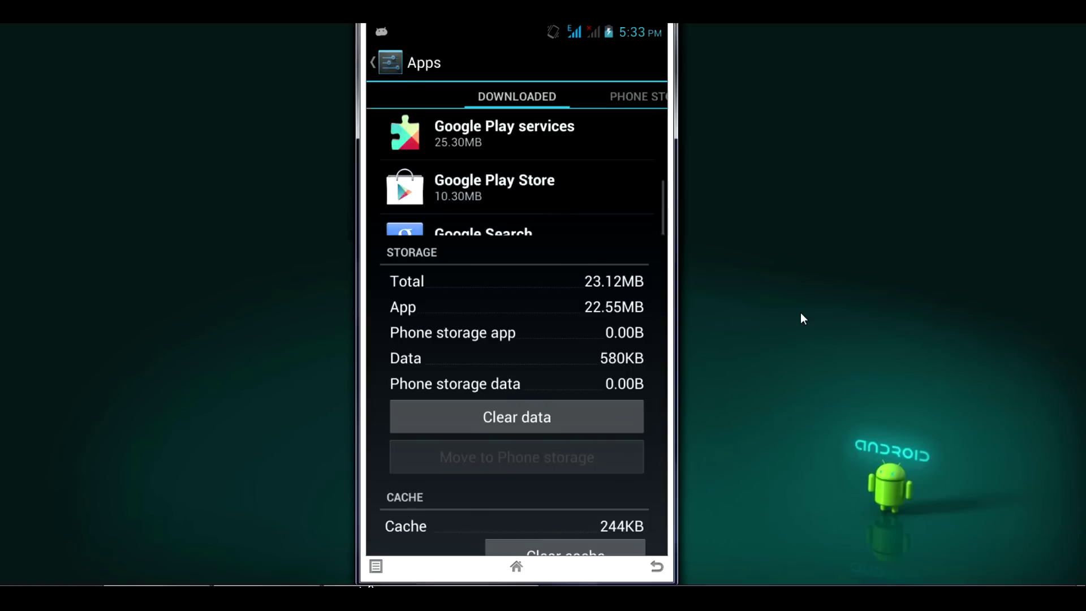
pyautogui.click(516, 562)
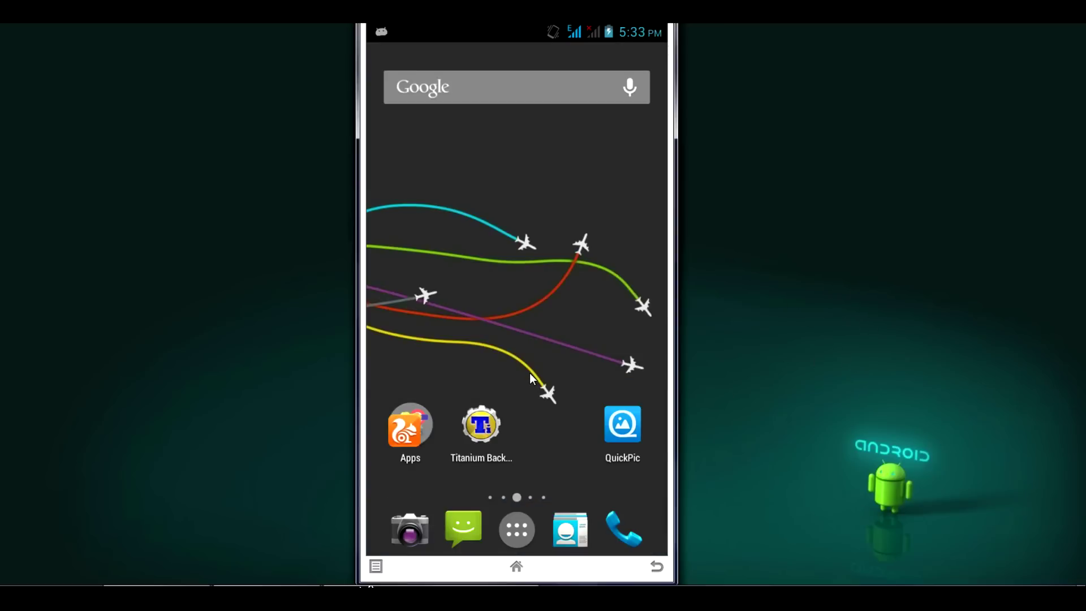
# Step: Launch Titanium Backup from its home screen icon
pyautogui.click(482, 425)
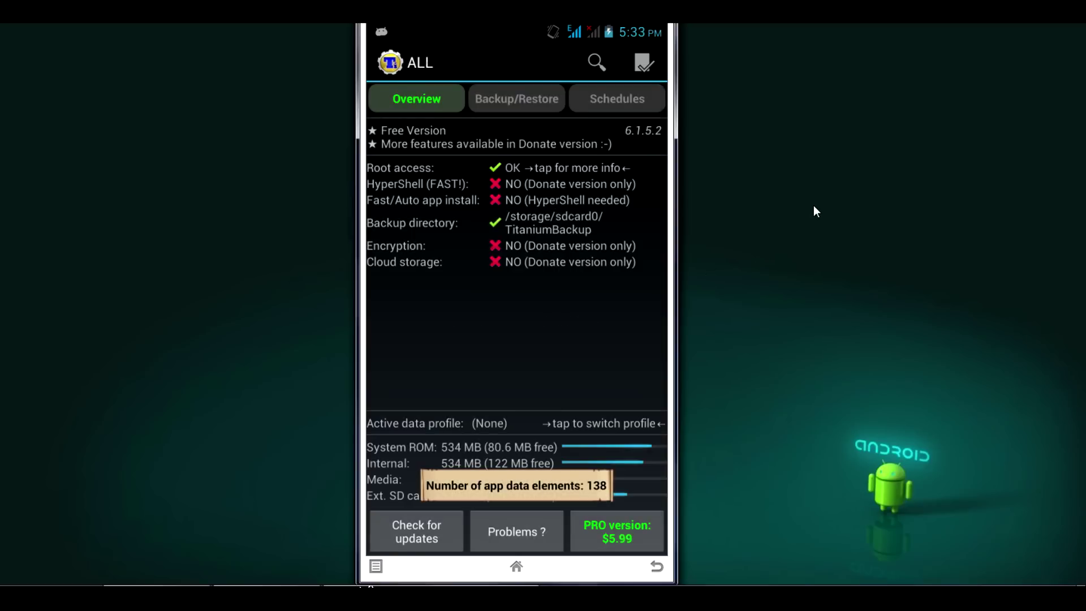
# Step: Show the Backup/Restore app list and scroll down to the Gmail 4.7.2 entry
pyautogui.click(526, 105)
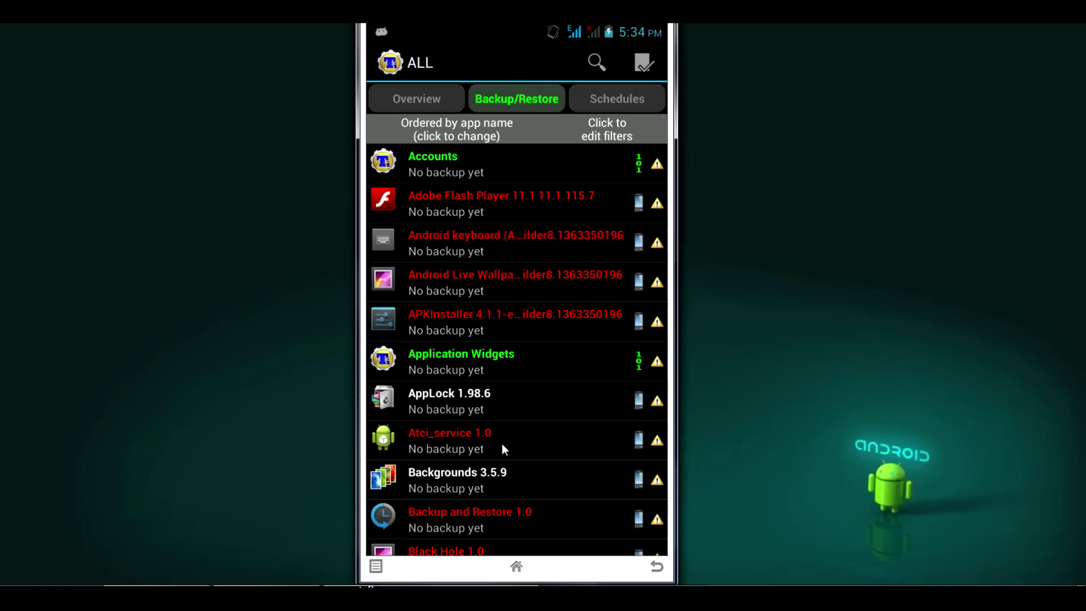
pyautogui.moveTo(504, 436); pyautogui.dragTo(492, 240)
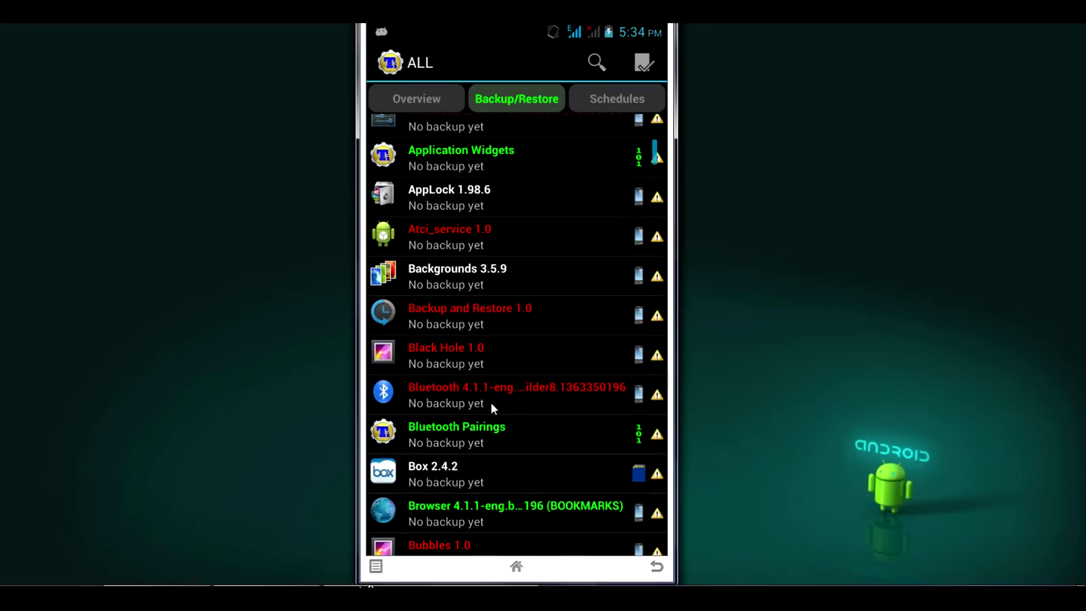
pyautogui.scroll(-4, 489, 211)
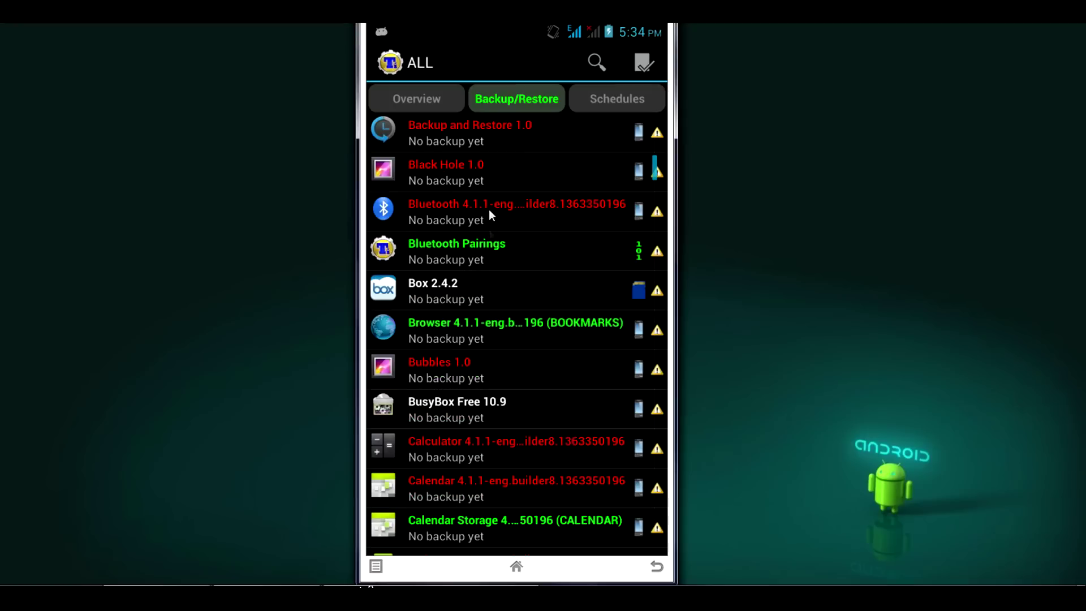
pyautogui.scroll(-5, 498, 227)
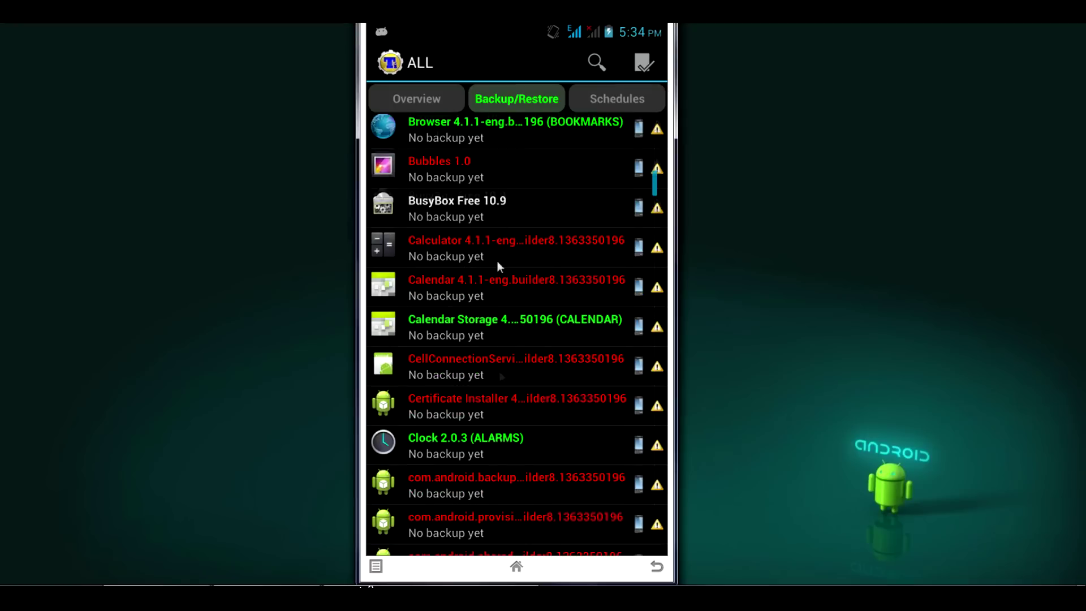
pyautogui.scroll(-5, 501, 339)
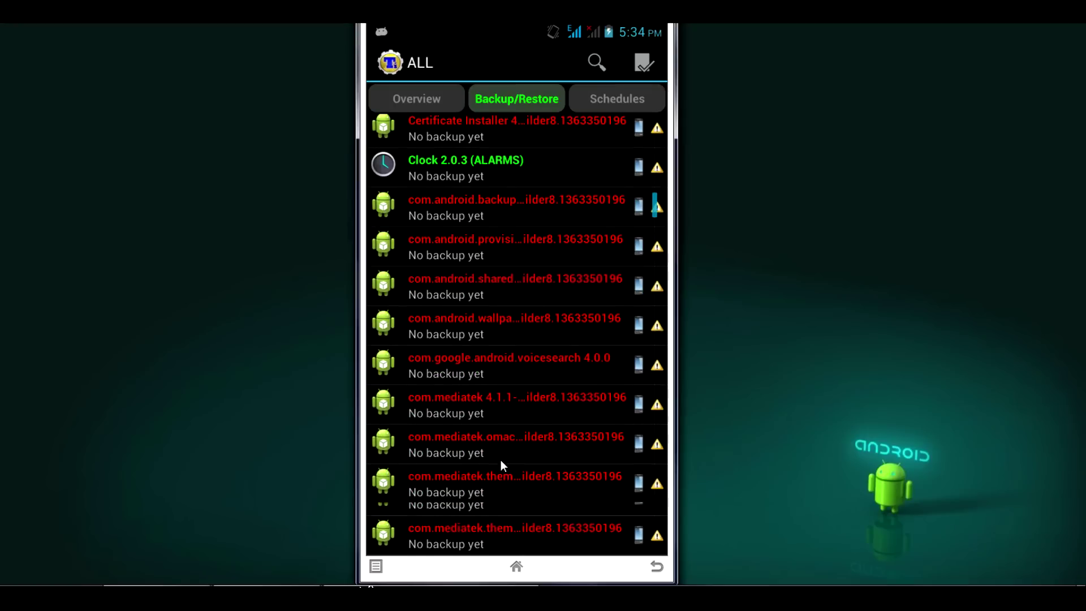
pyautogui.scroll(-5, 526, 462)
pyautogui.scroll(-5, 523, 430)
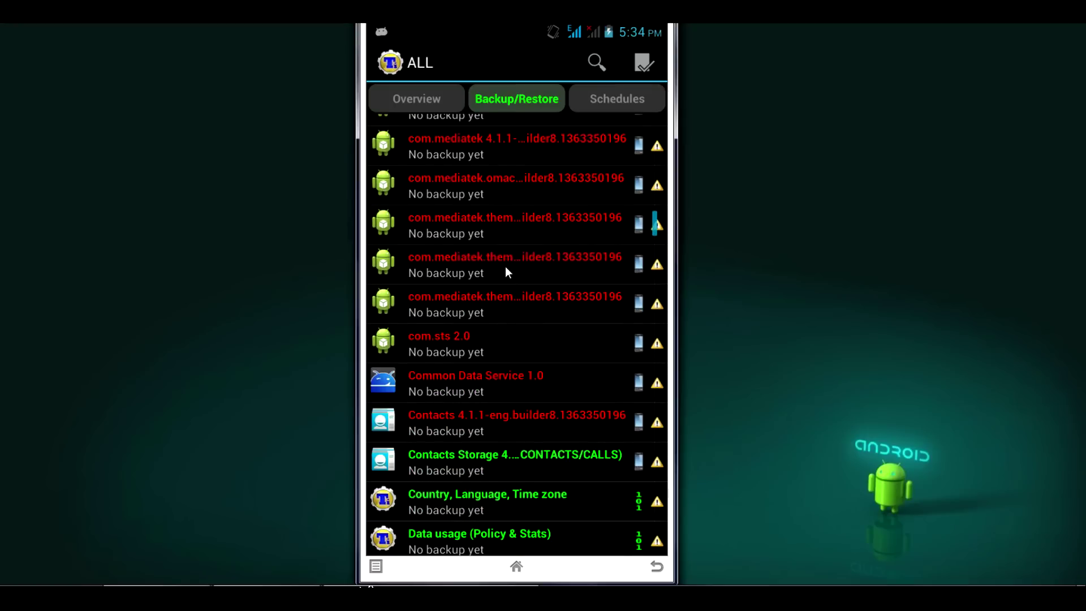
pyautogui.scroll(-4, 505, 272)
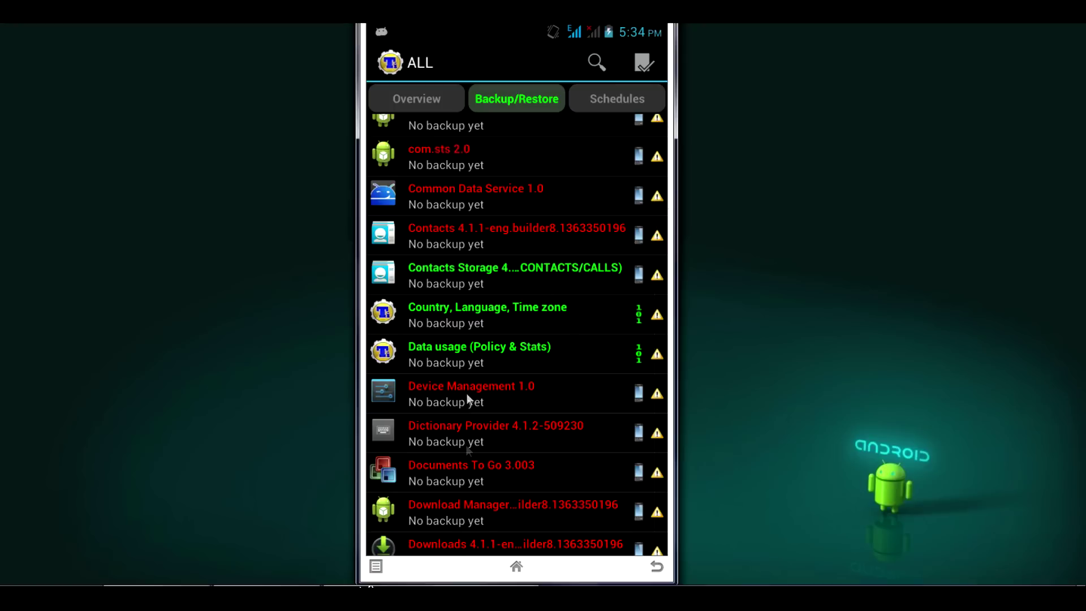
pyautogui.scroll(-5, 467, 287)
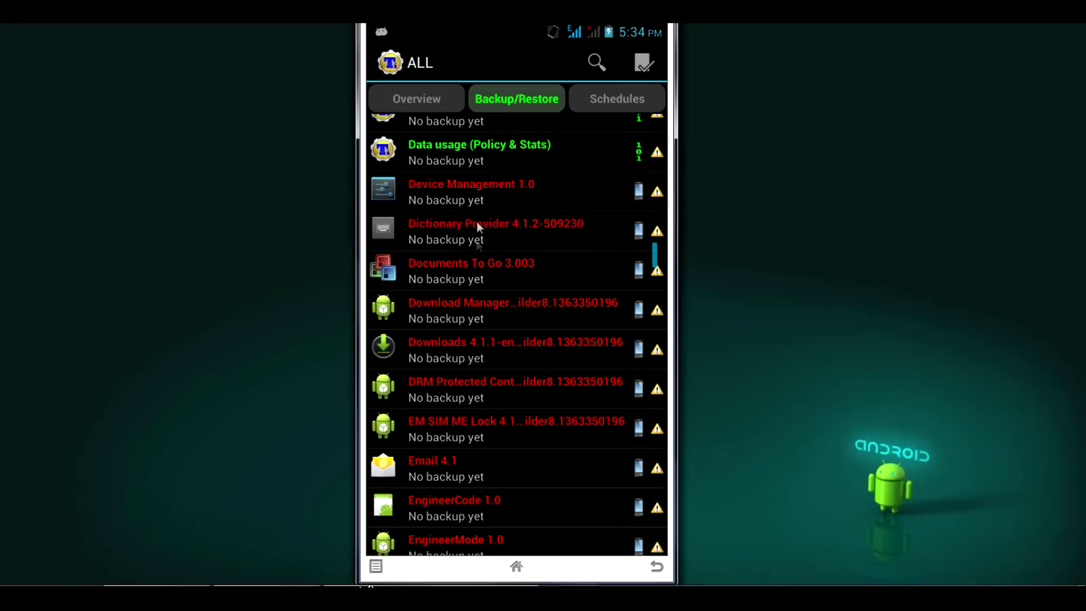
pyautogui.scroll(-5, 478, 206)
pyautogui.scroll(-5, 477, 263)
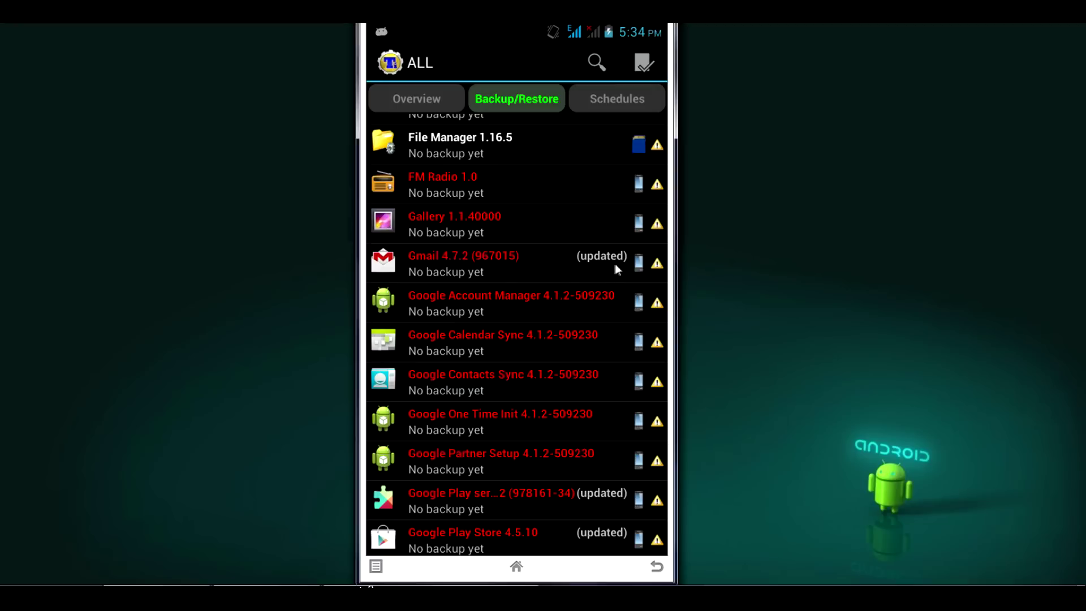
# Step: Uninstall Gmail 4.7.2 without a backup, confirming removal of the system package
pyautogui.click(490, 264)
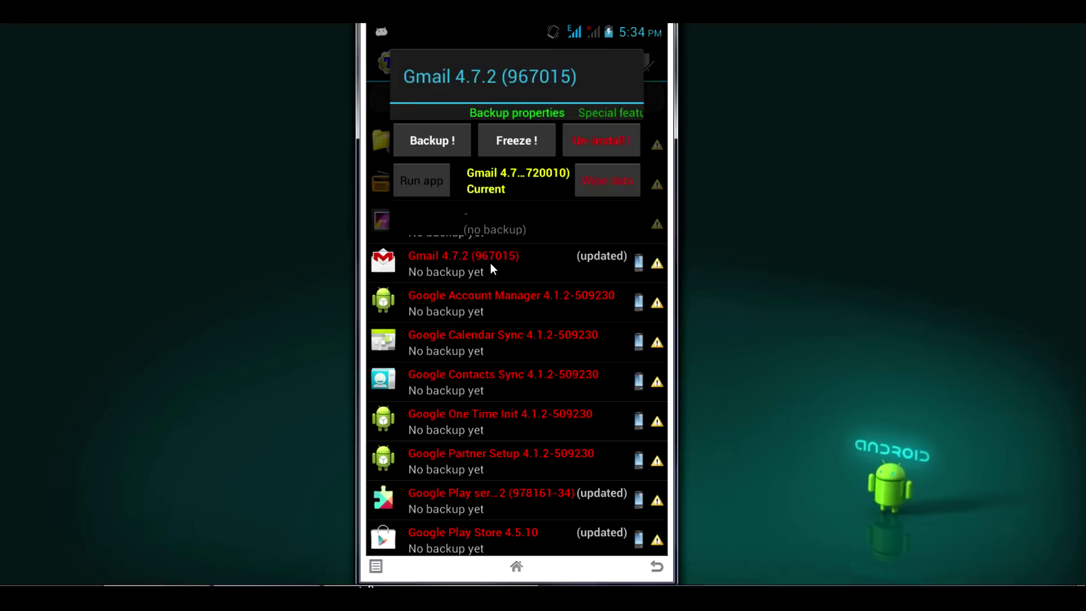
pyautogui.click(607, 141)
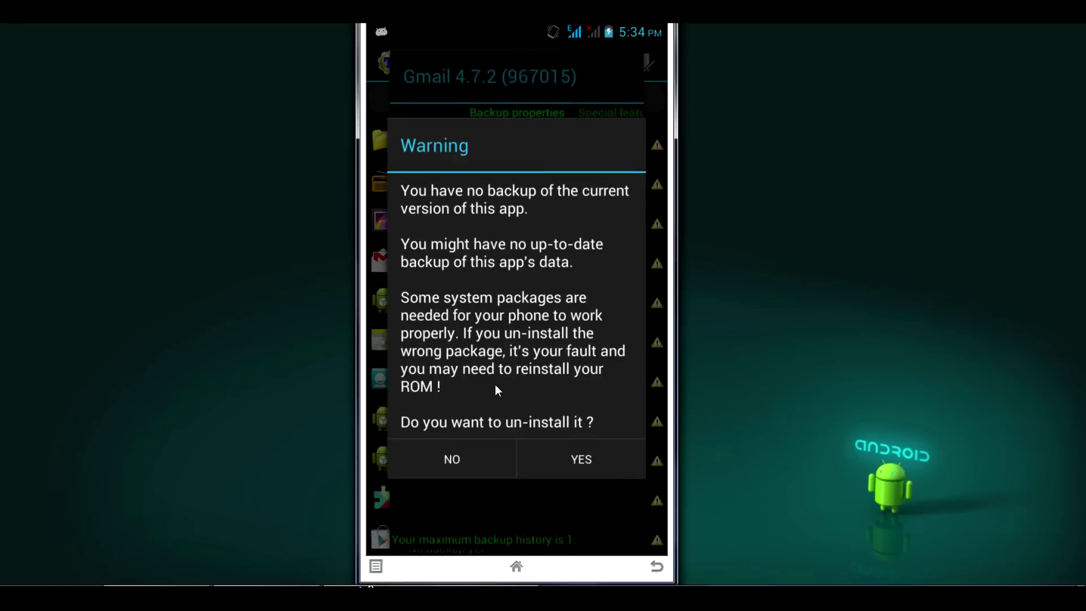
pyautogui.click(606, 444)
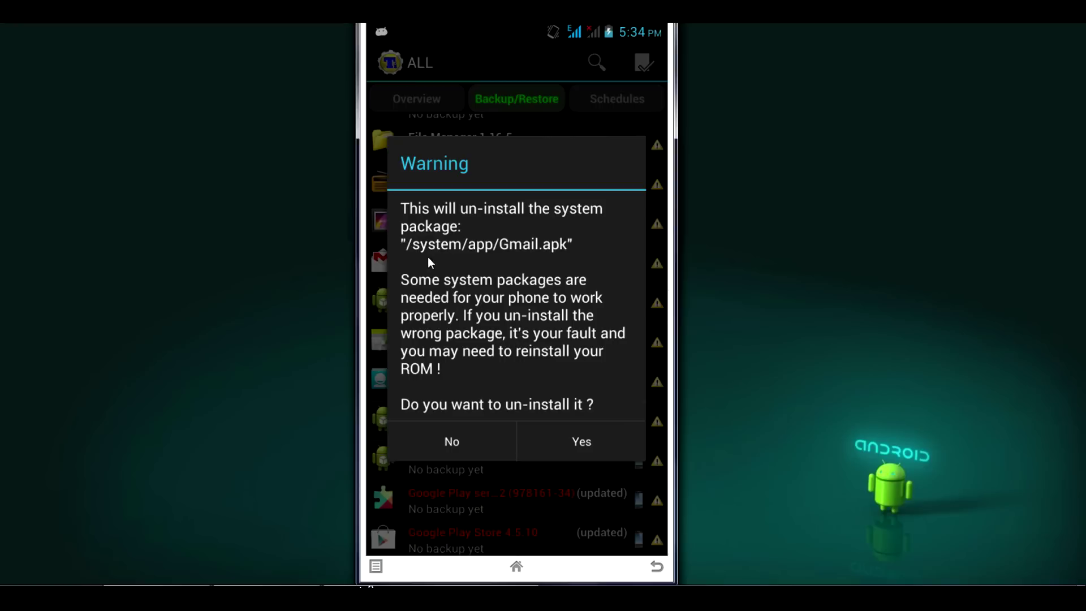
pyautogui.click(585, 445)
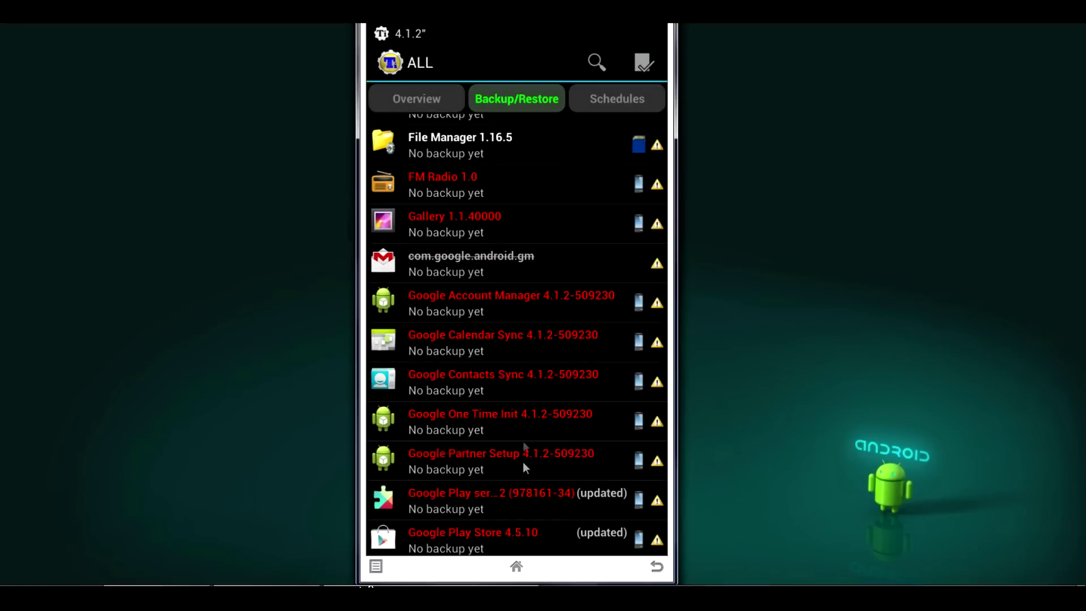
# Step: Scroll to Hangouts 2.0.217 and uninstall it without a backup, confirming removal of Talk.apk
pyautogui.scroll(-3, 519, 311)
pyautogui.scroll(-1, 519, 317)
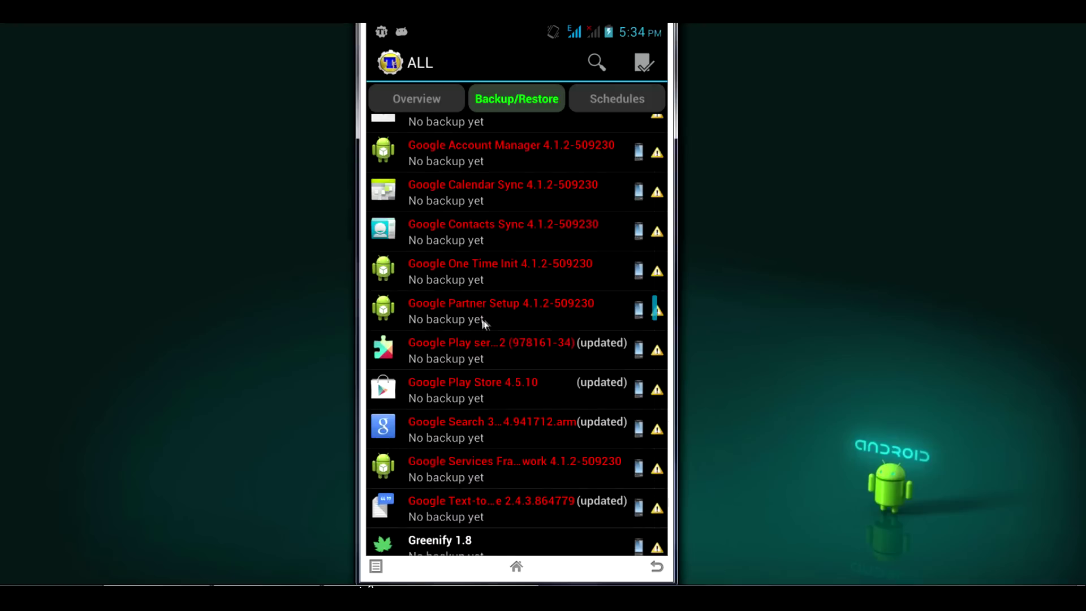
pyautogui.scroll(-3, 492, 283)
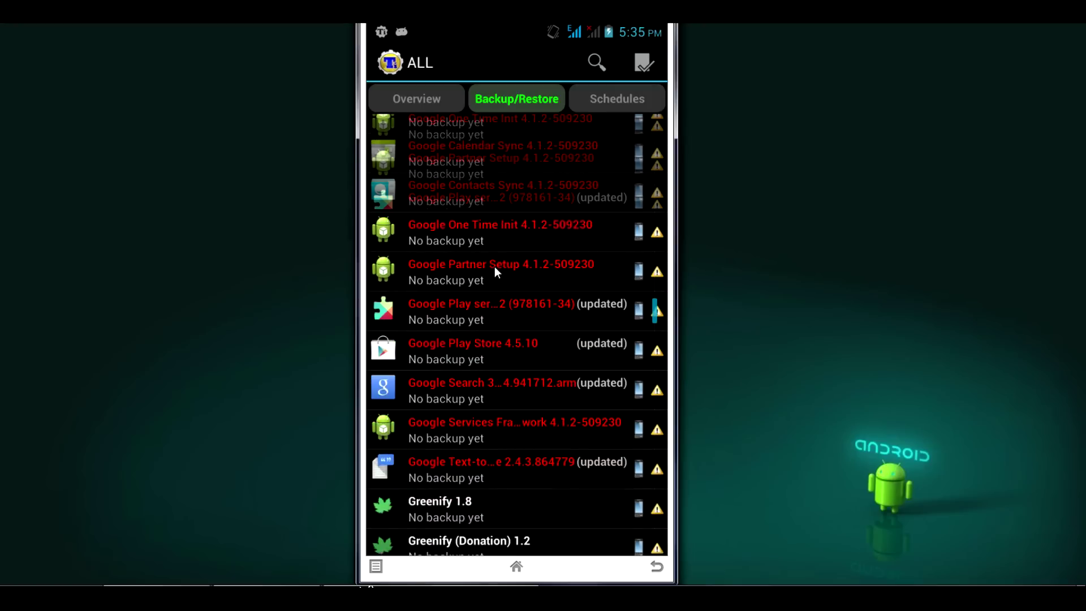
pyautogui.scroll(-3, 487, 376)
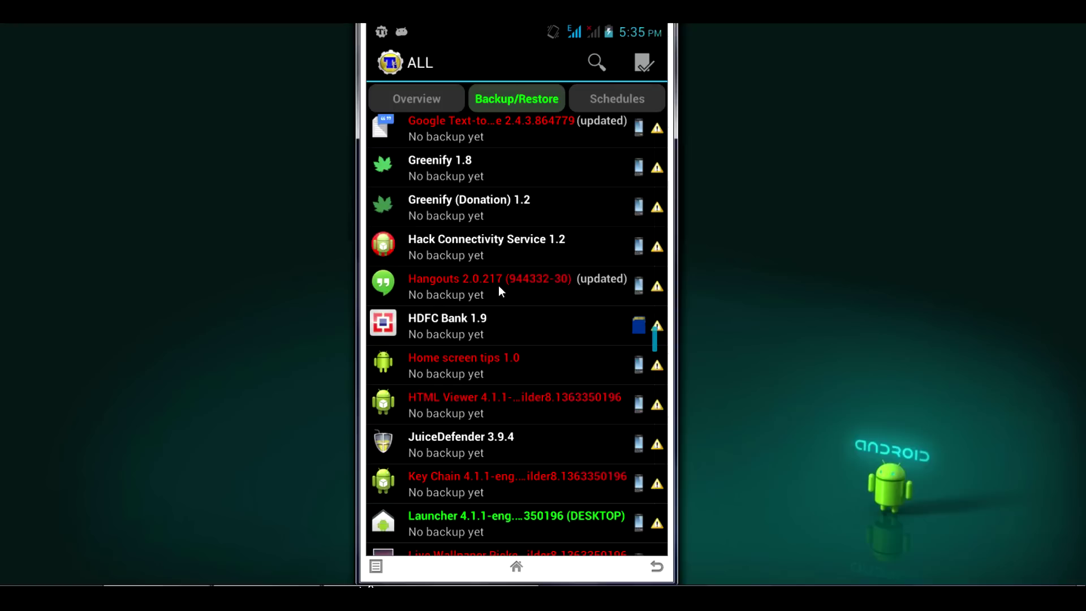
pyautogui.click(498, 284)
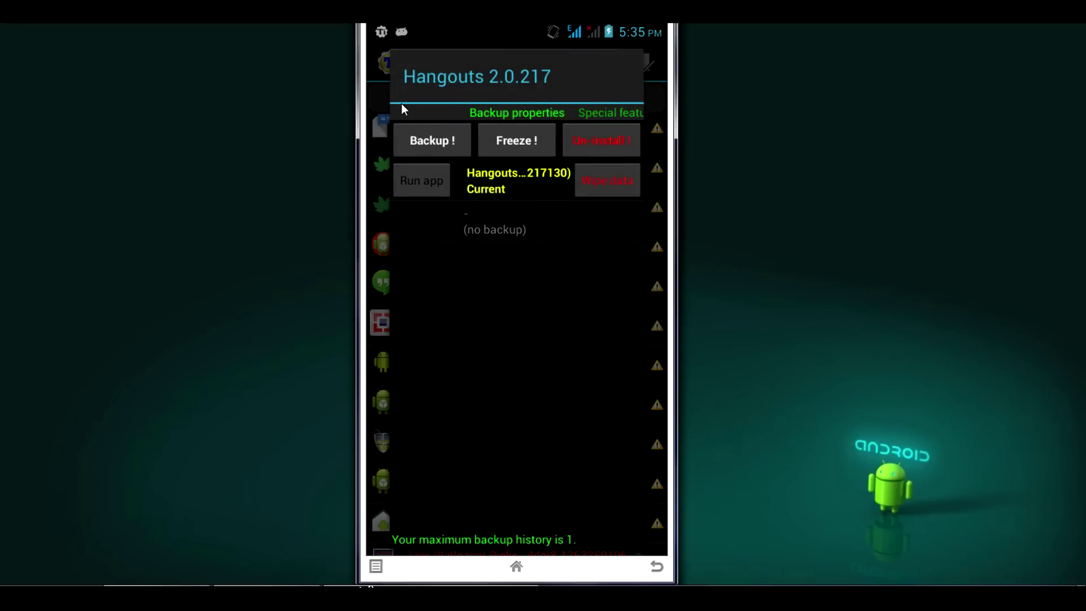
pyautogui.click(610, 141)
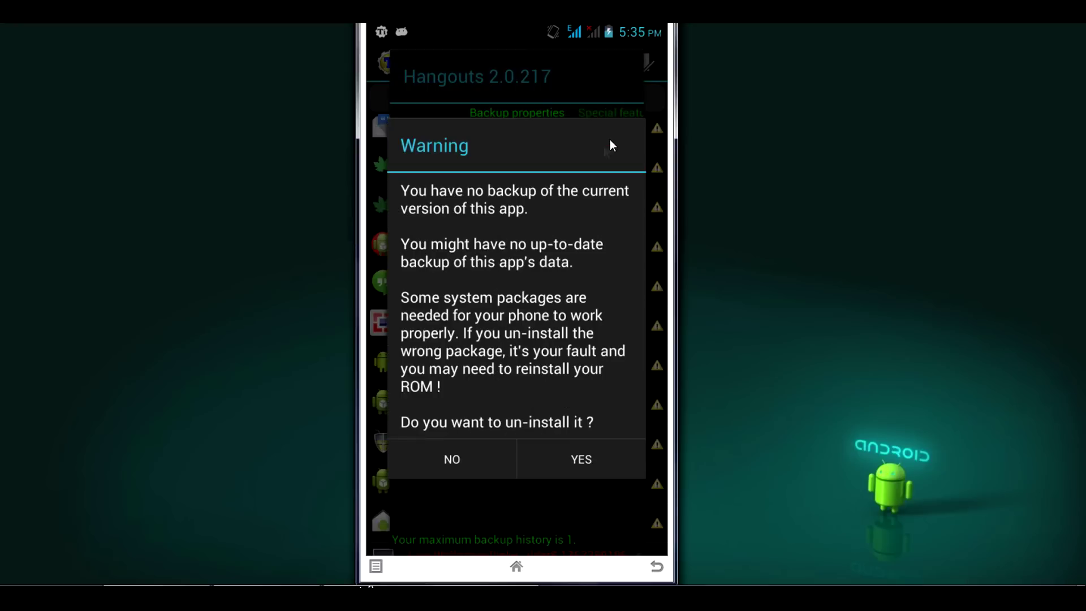
pyautogui.click(586, 463)
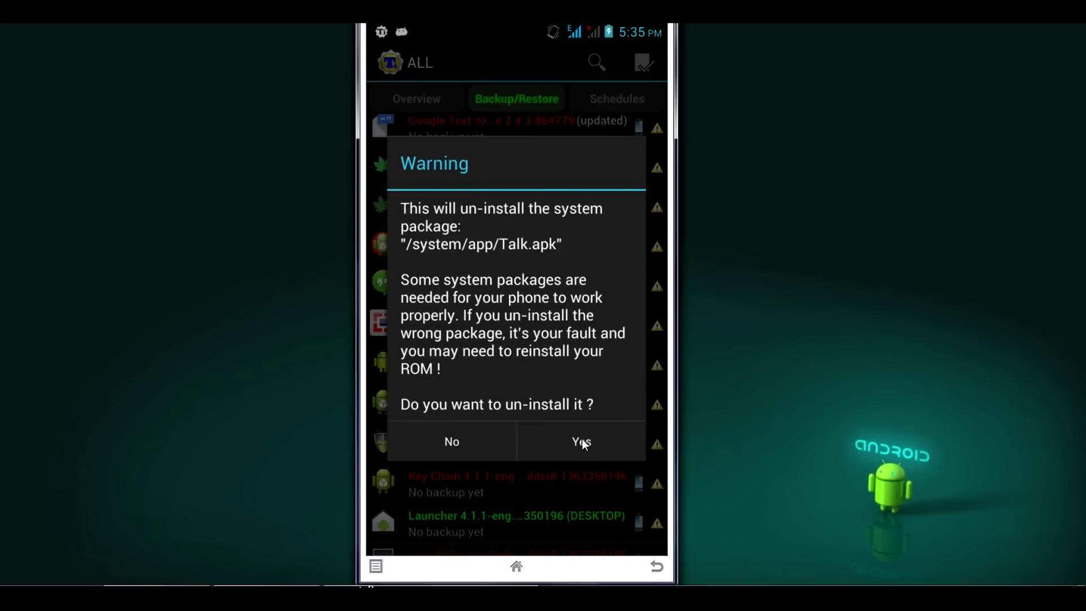
pyautogui.click(583, 443)
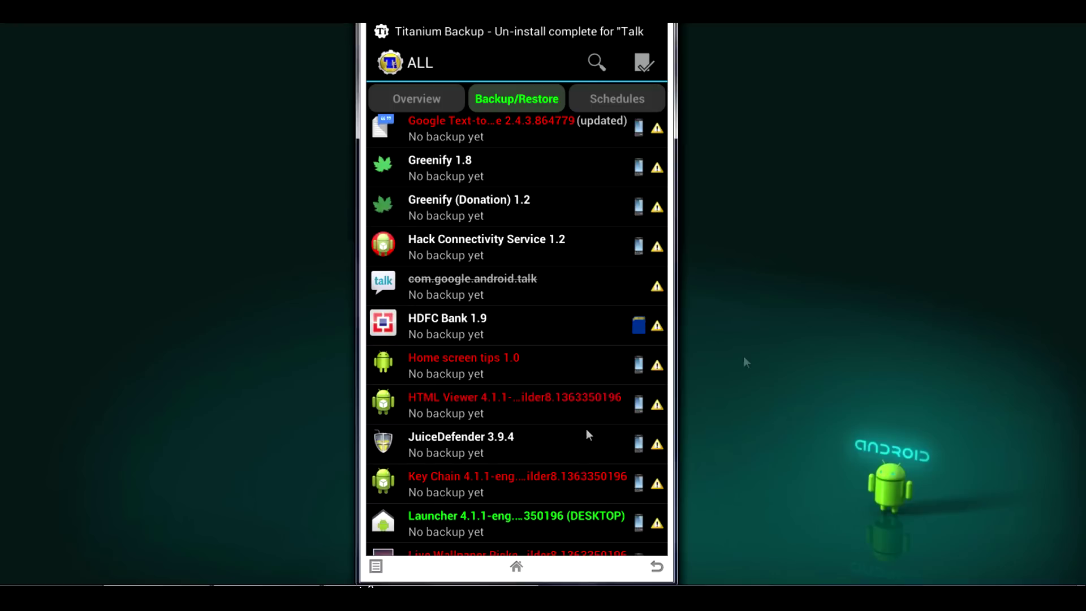
pyautogui.scroll(-4, 530, 374)
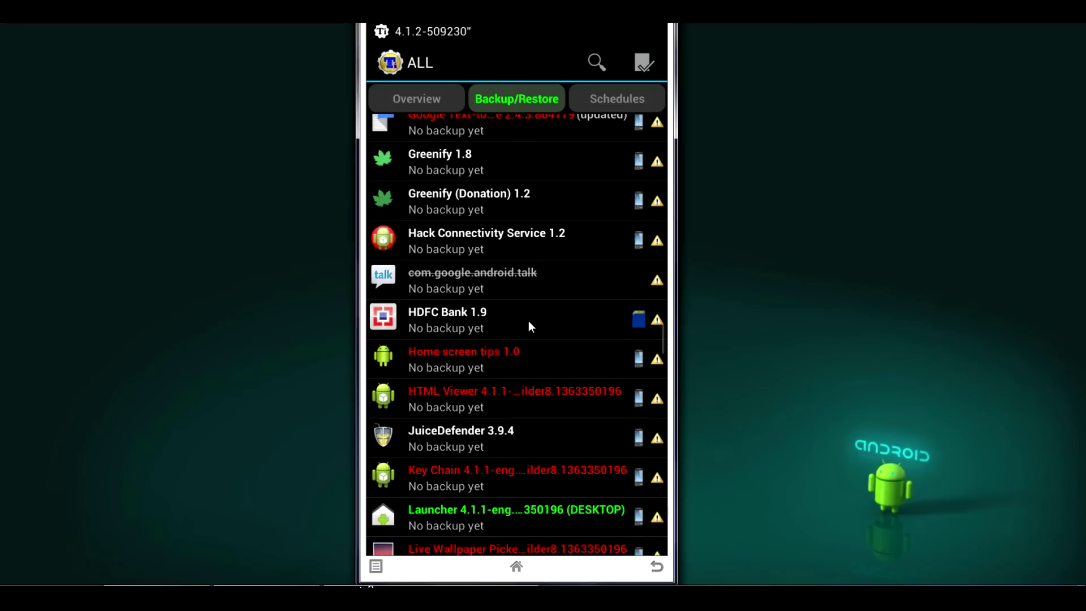
pyautogui.scroll(2, 530, 378)
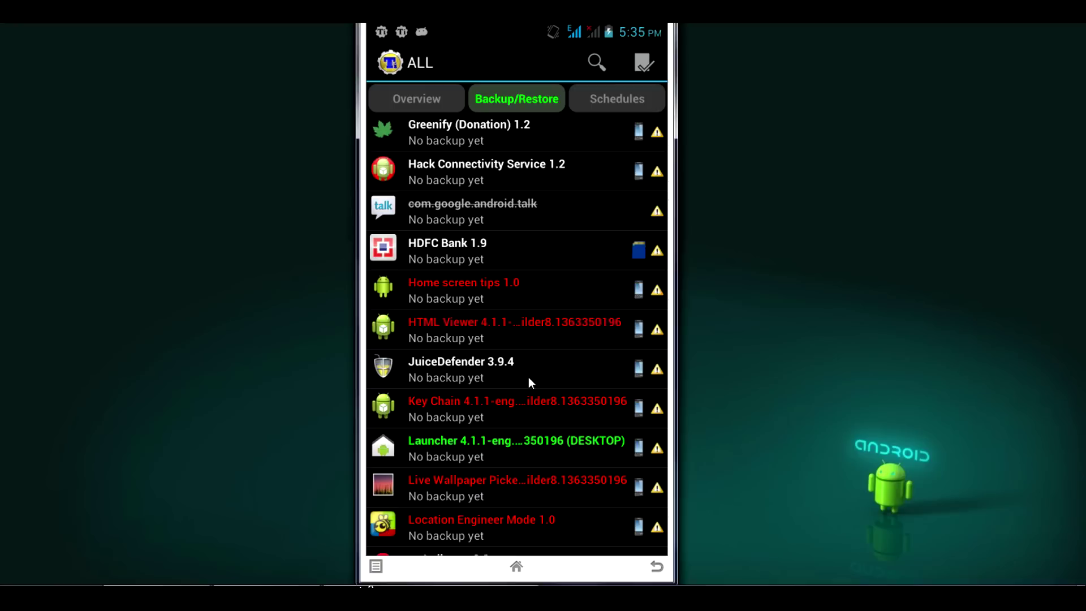
pyautogui.scroll(-3, 515, 355)
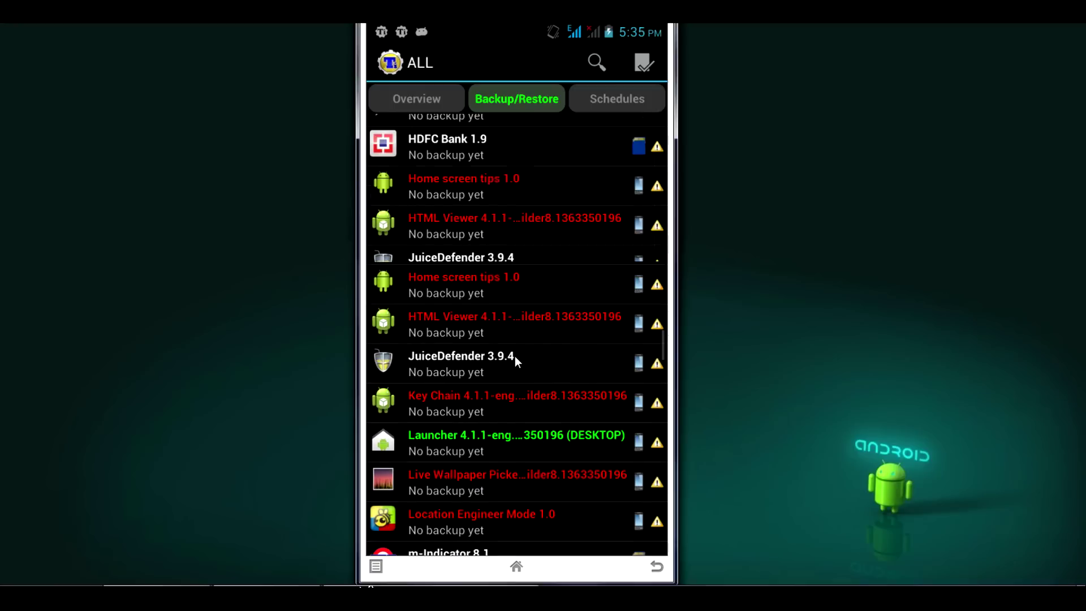
pyautogui.moveTo(501, 471); pyautogui.dragTo(500, 305)
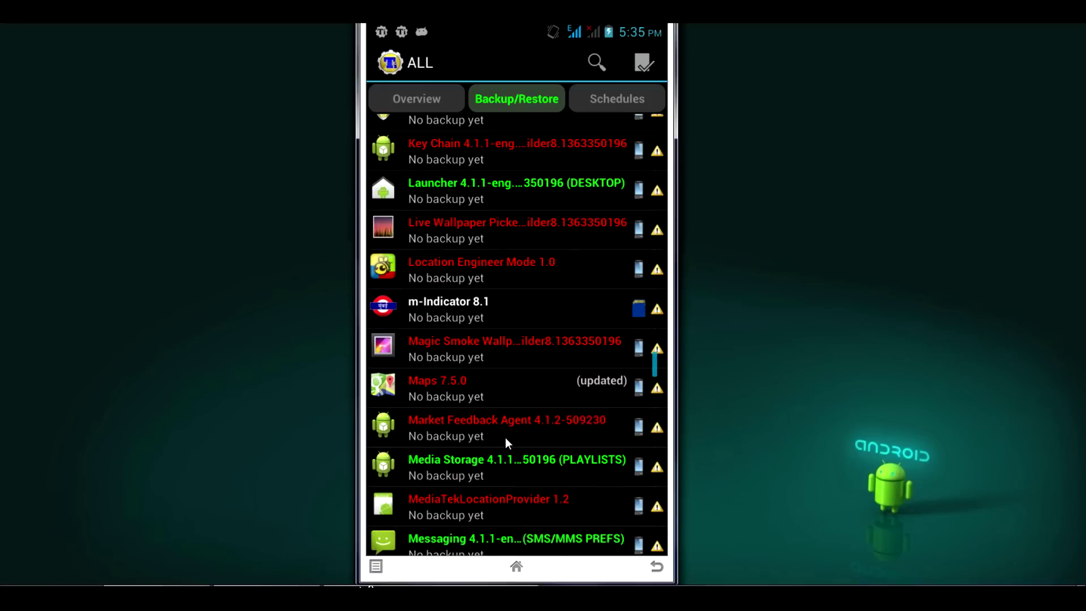
pyautogui.scroll(4, 506, 435)
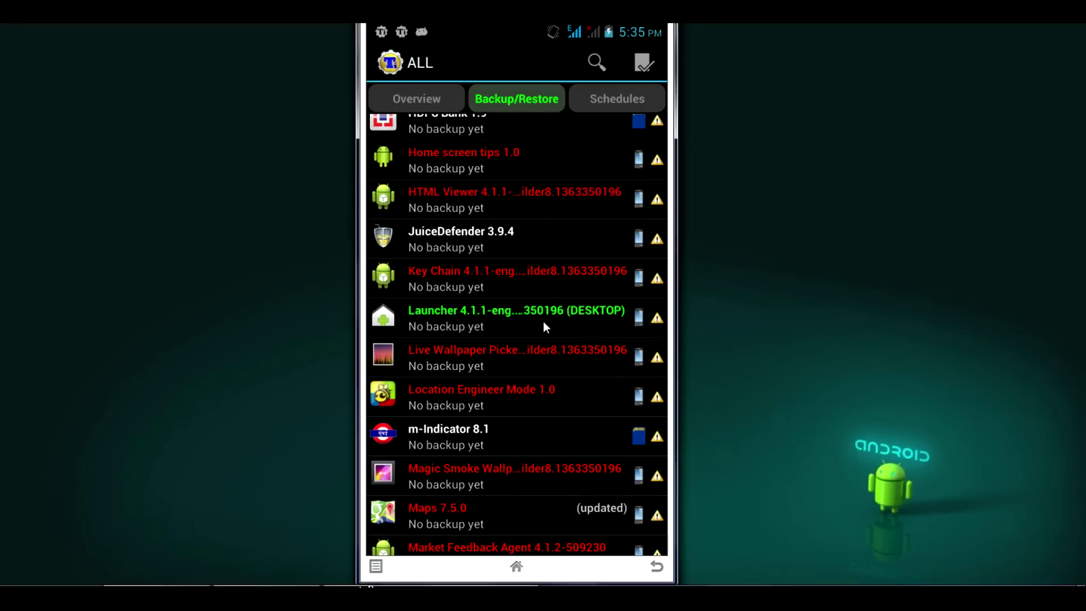
pyautogui.scroll(3, 543, 323)
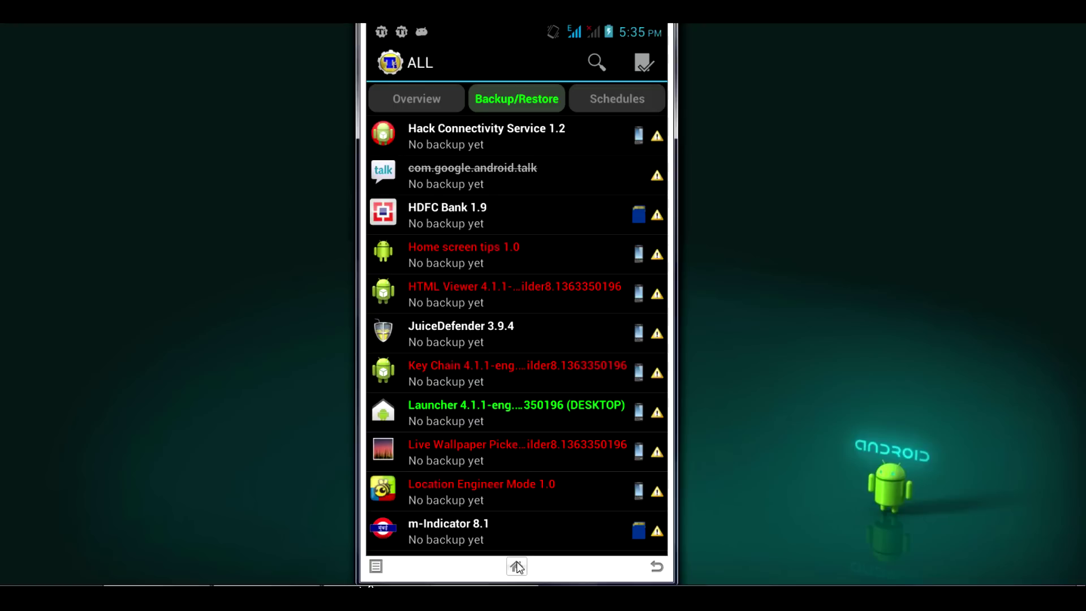
pyautogui.rightClick(837, 155)
# Step: Go to the phone's home screen and app drawer, then switch to UnlockRoot Pro
pyautogui.click(858, 193)
pyautogui.click(517, 530)
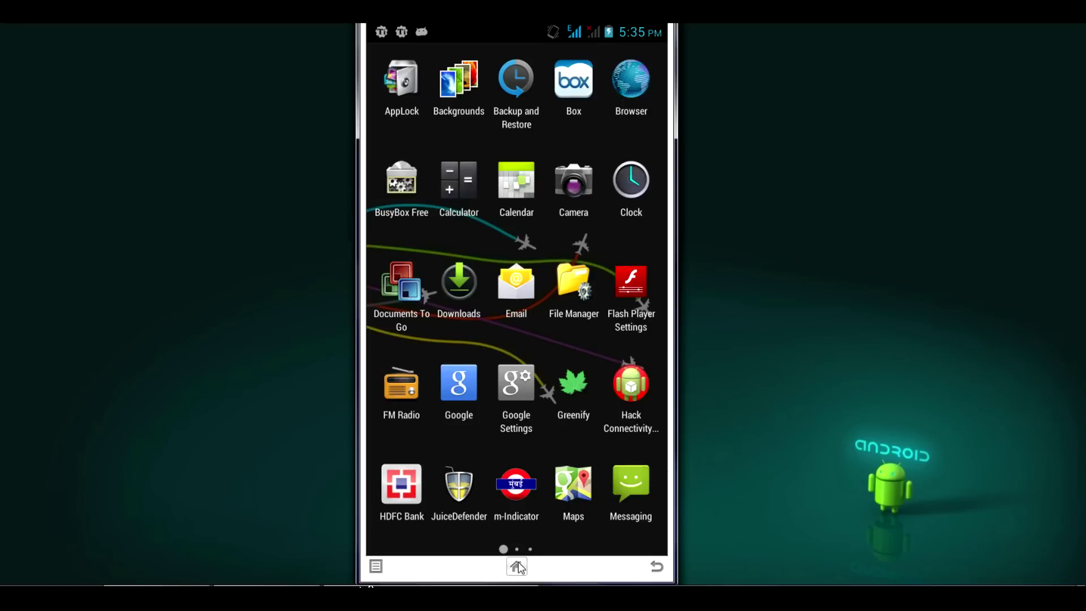
pyautogui.rightClick(804, 207)
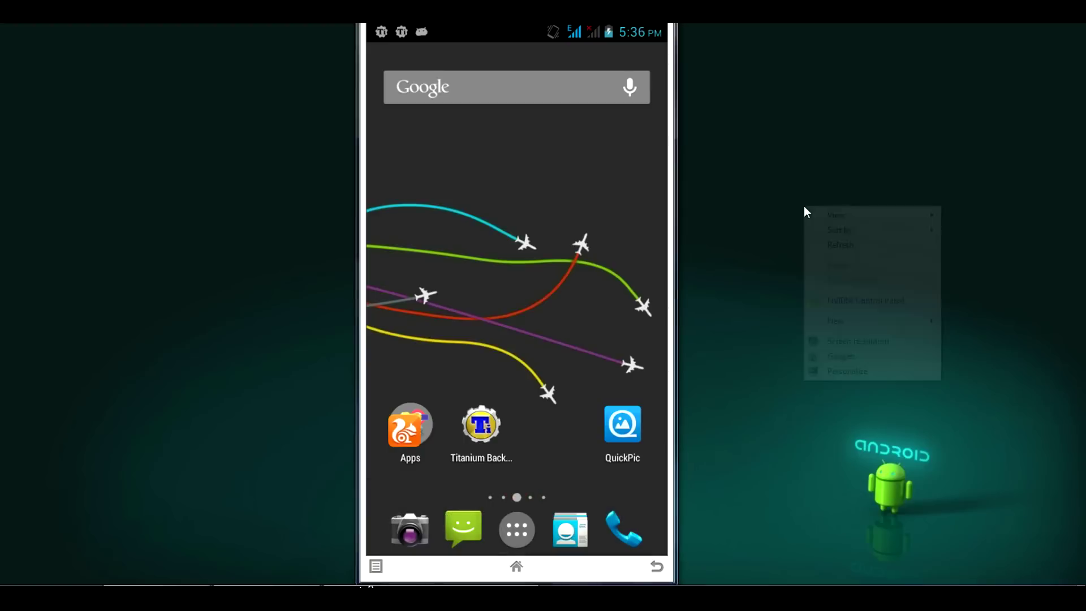
pyautogui.click(840, 244)
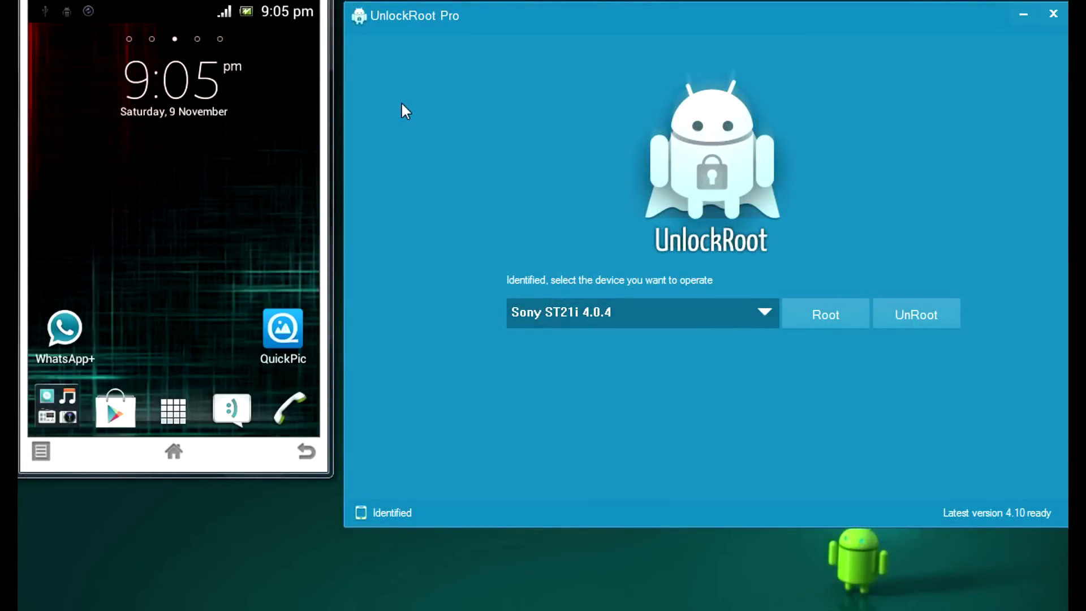
# Step: Start rooting the Sony ST21i 4.0.4 with UnlockRoot Pro's Root button
pyautogui.click(839, 322)
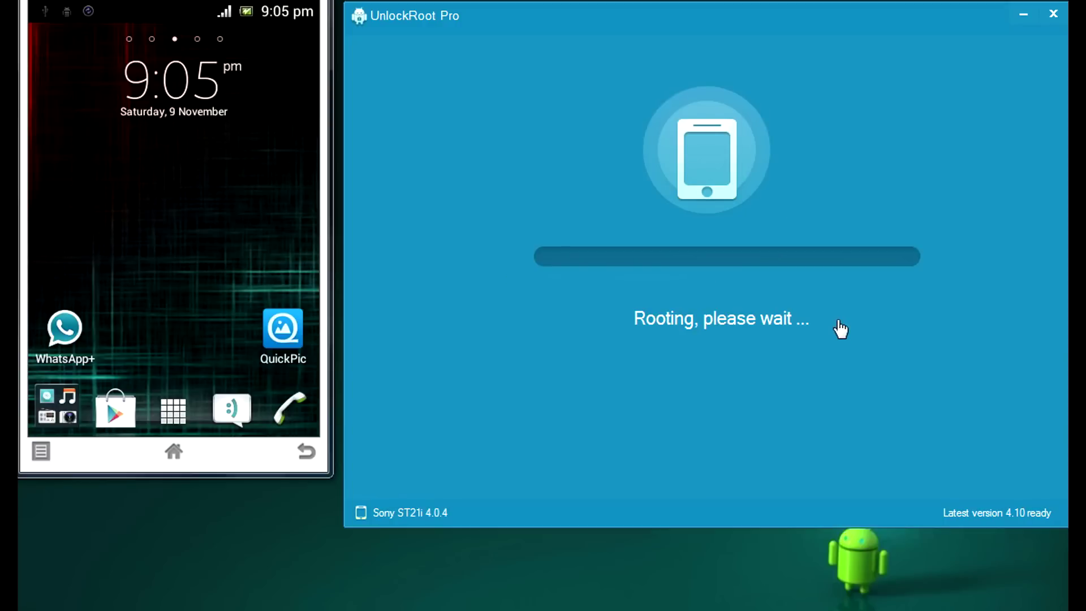